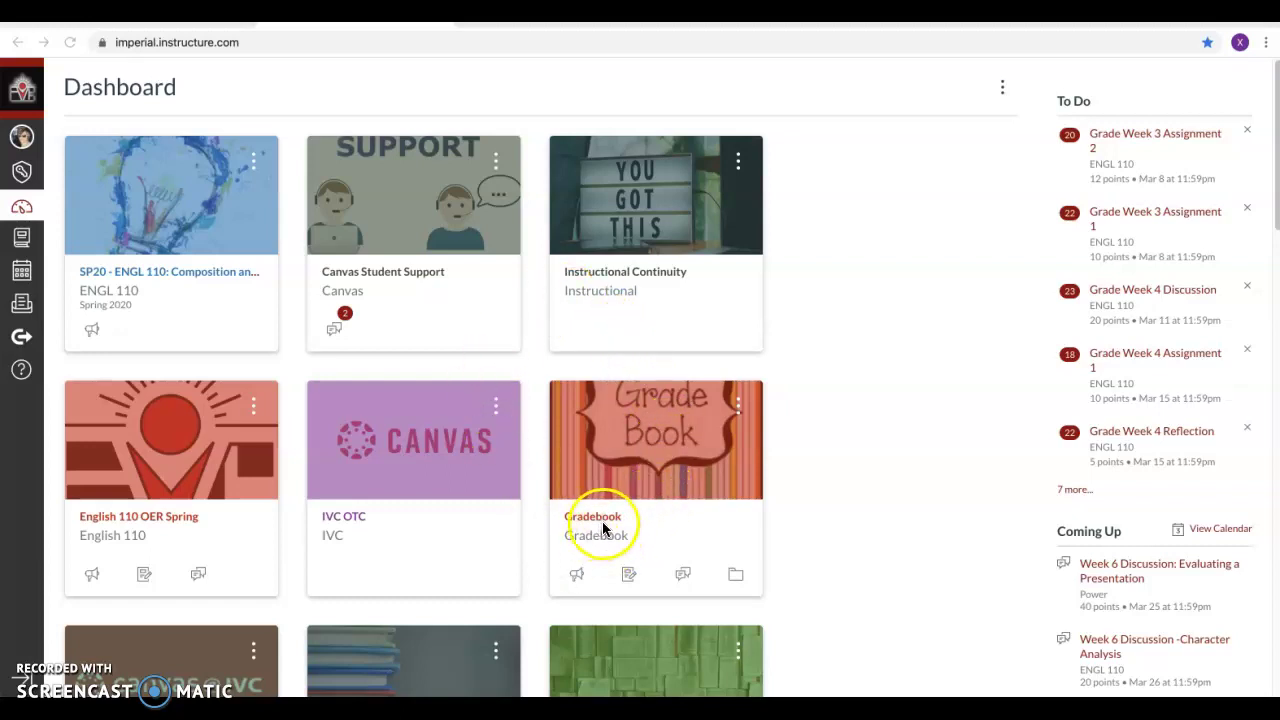
# Open the Gradebook course and go to the navigation section of its settings.
pyautogui.click(819, 527)
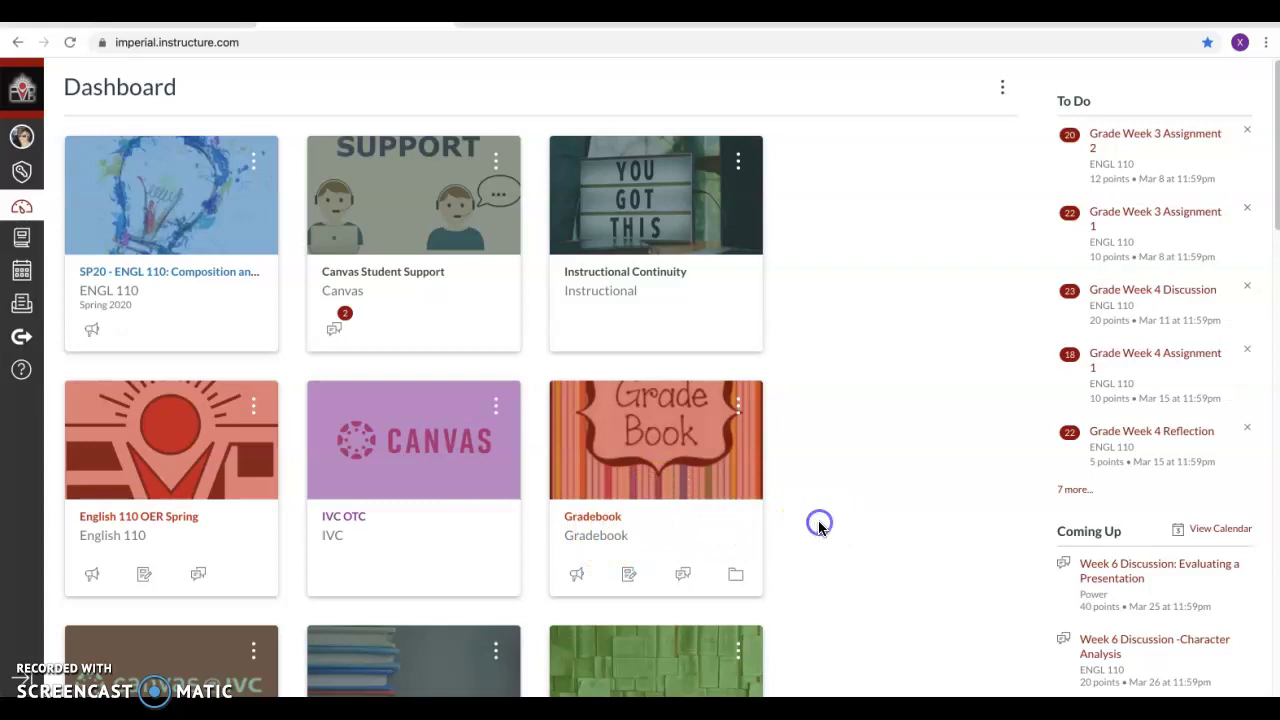
pyautogui.click(606, 527)
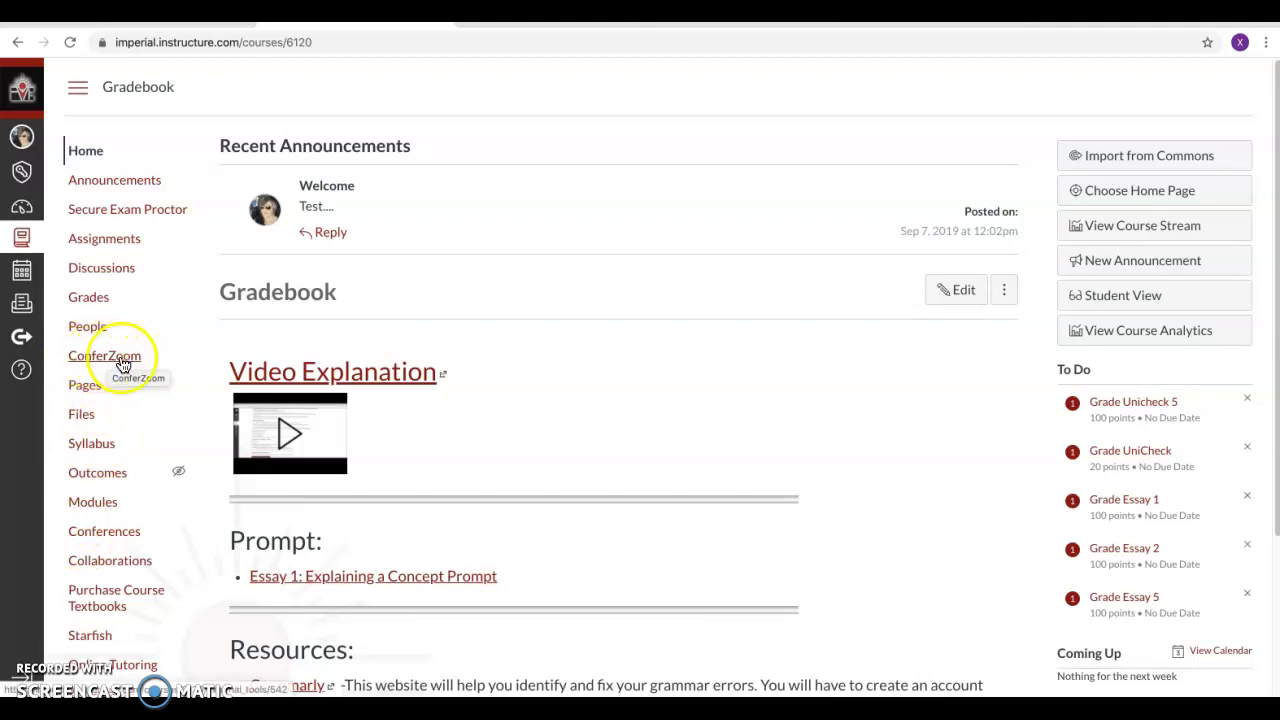
pyautogui.scroll(-4, 137, 403)
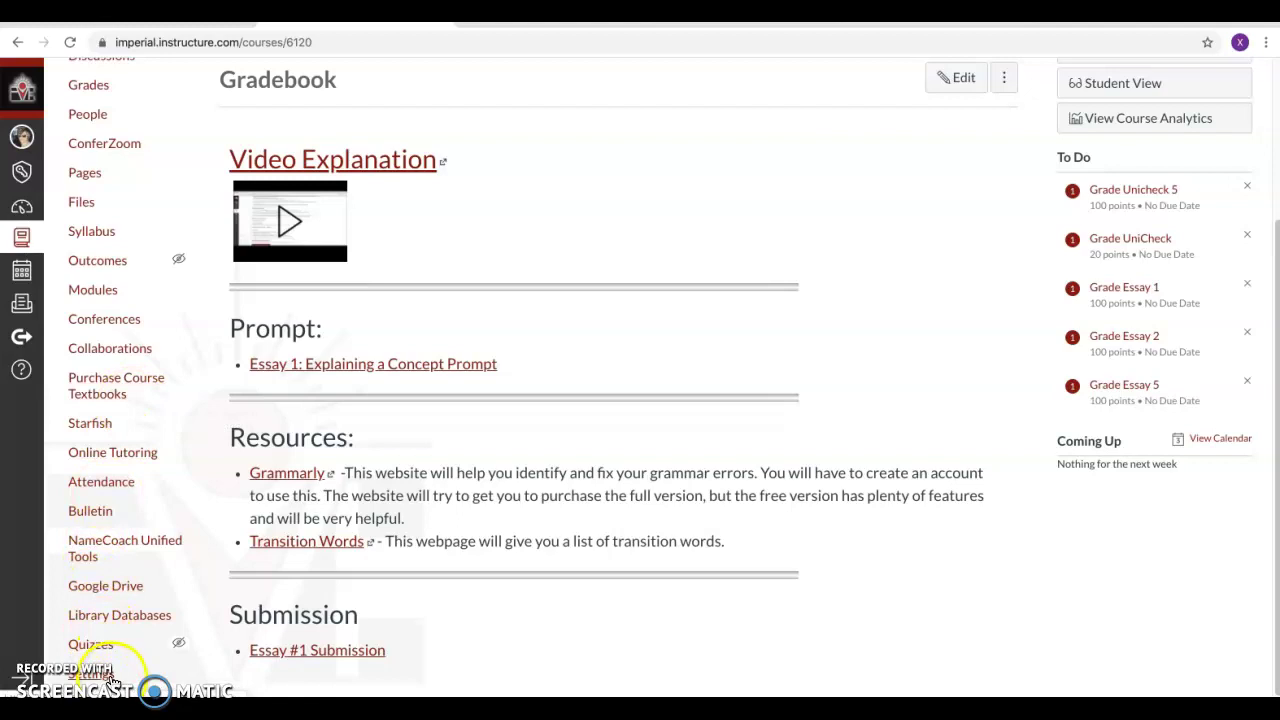
pyautogui.click(171, 667)
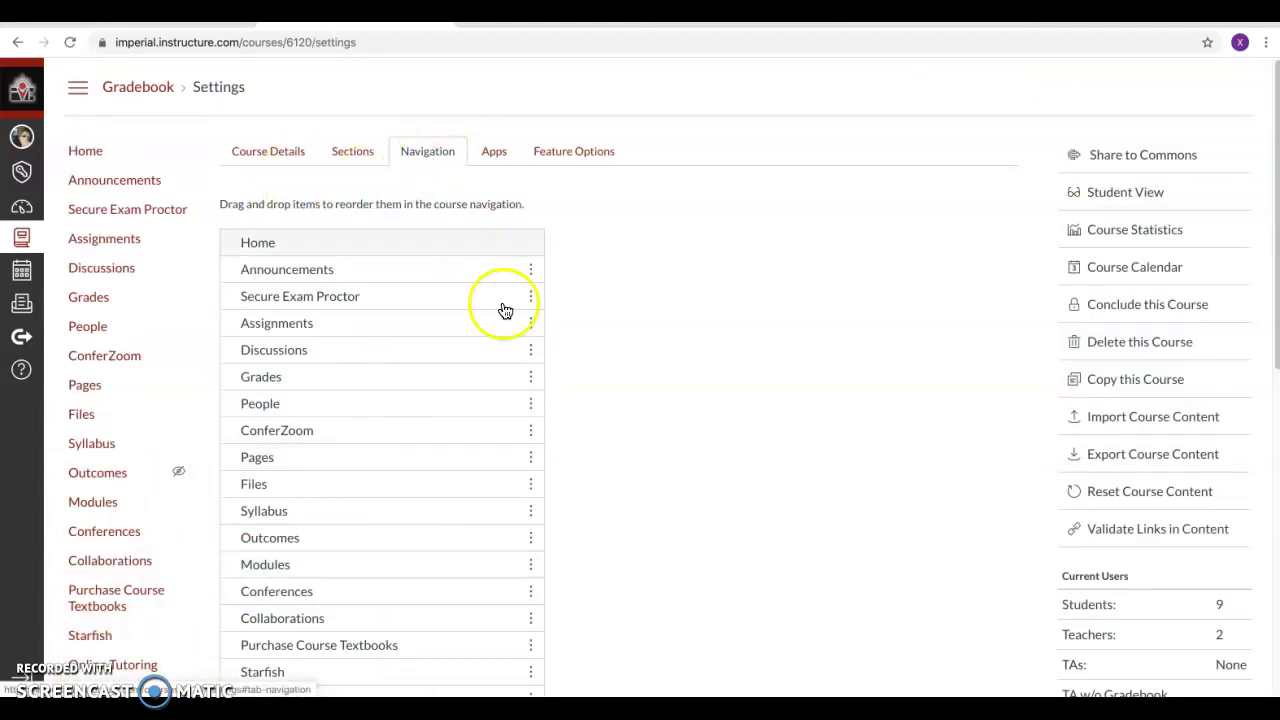
# View the available actions for the hidden Office 365 item, dismiss them, and save the course navigation.
pyautogui.scroll(-2, 551, 369)
pyautogui.scroll(-5, 551, 369)
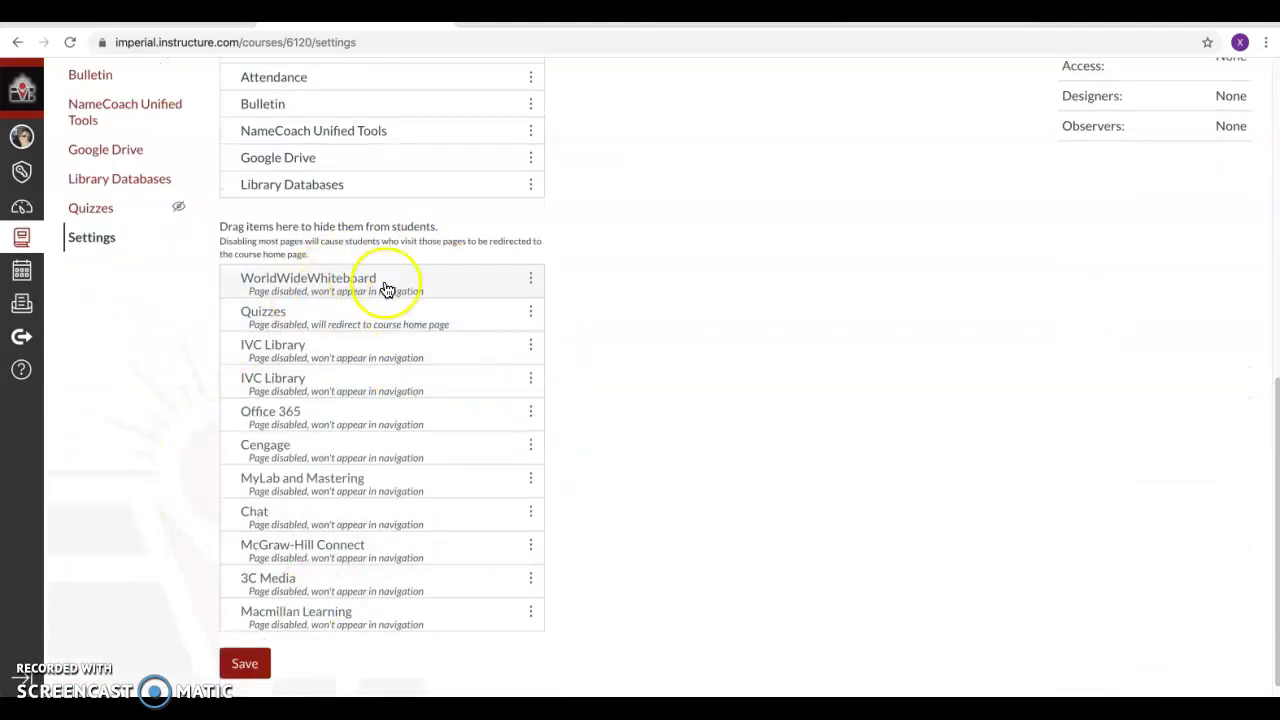
pyautogui.click(531, 413)
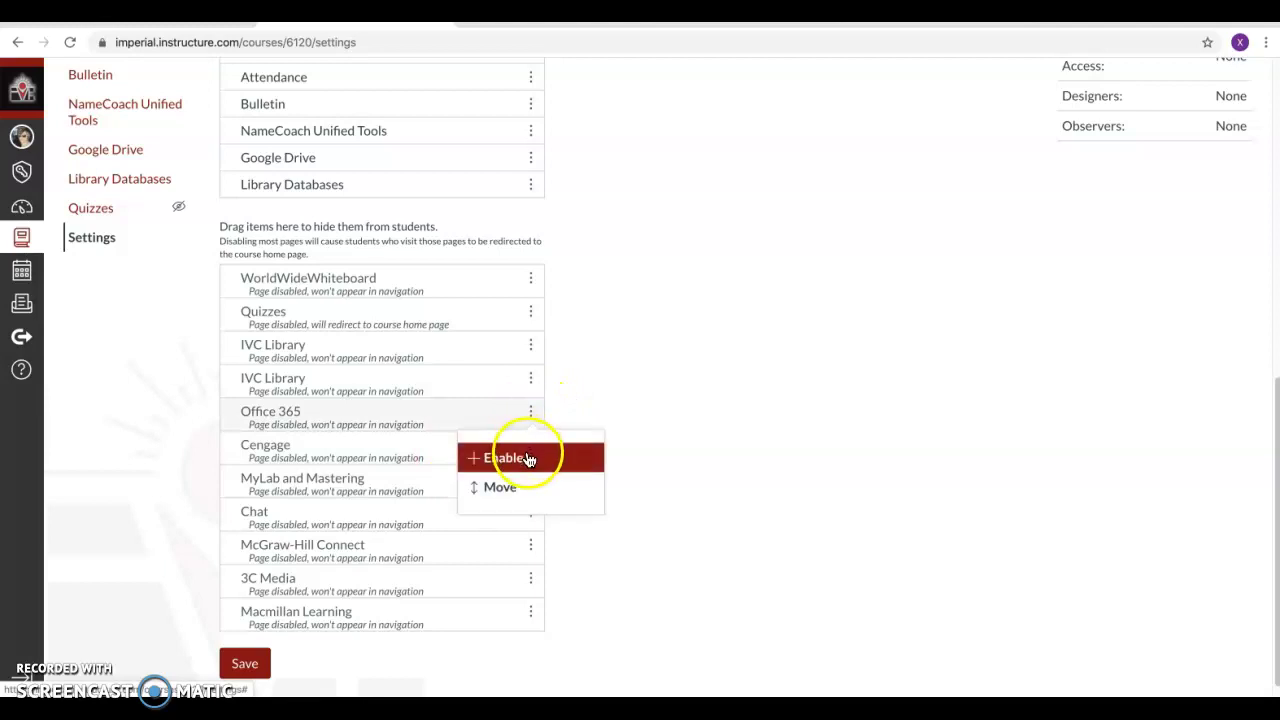
pyautogui.click(652, 392)
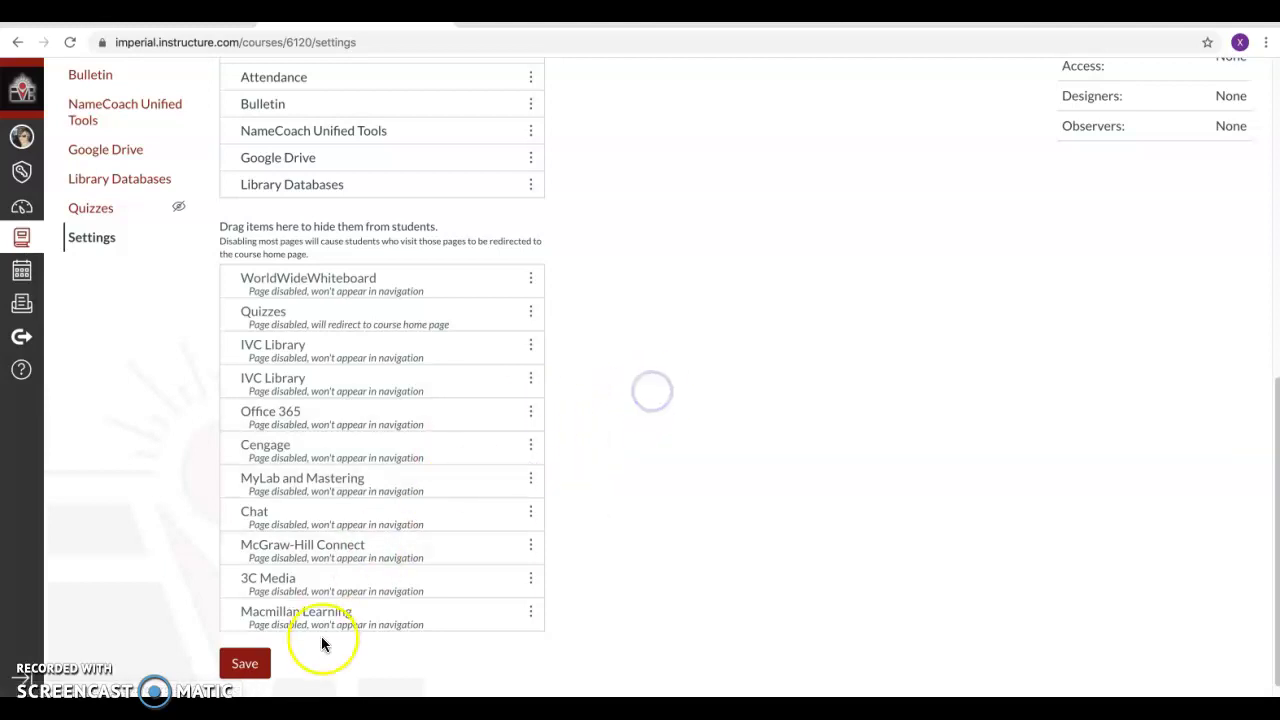
pyautogui.click(252, 662)
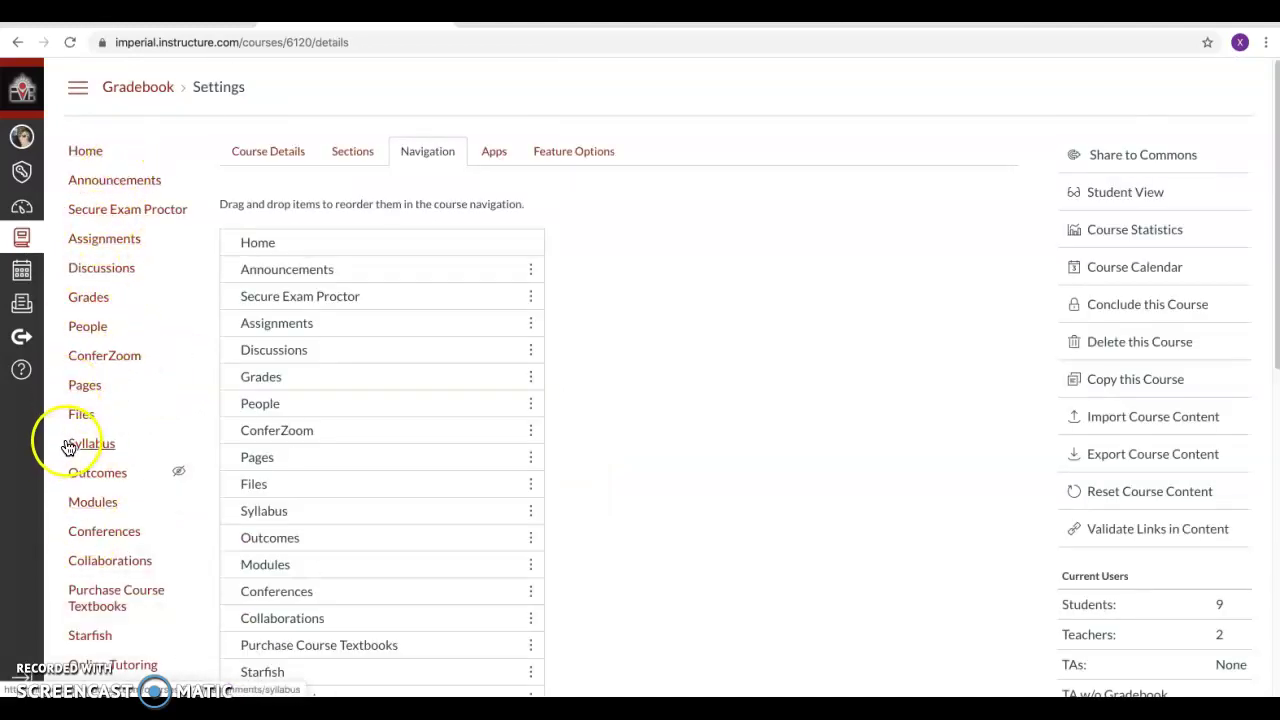
# Open ConferZoom for the course and check the conferencing accounts in the account settings.
pyautogui.click(87, 367)
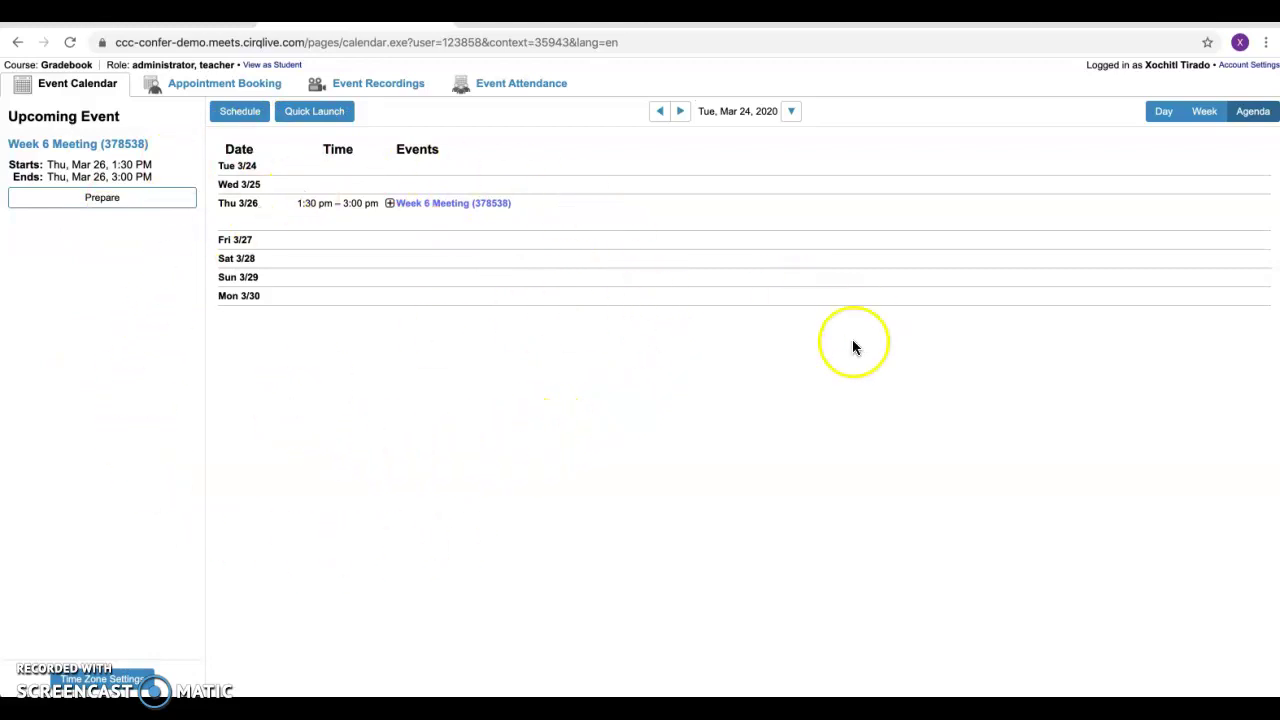
pyautogui.click(1247, 66)
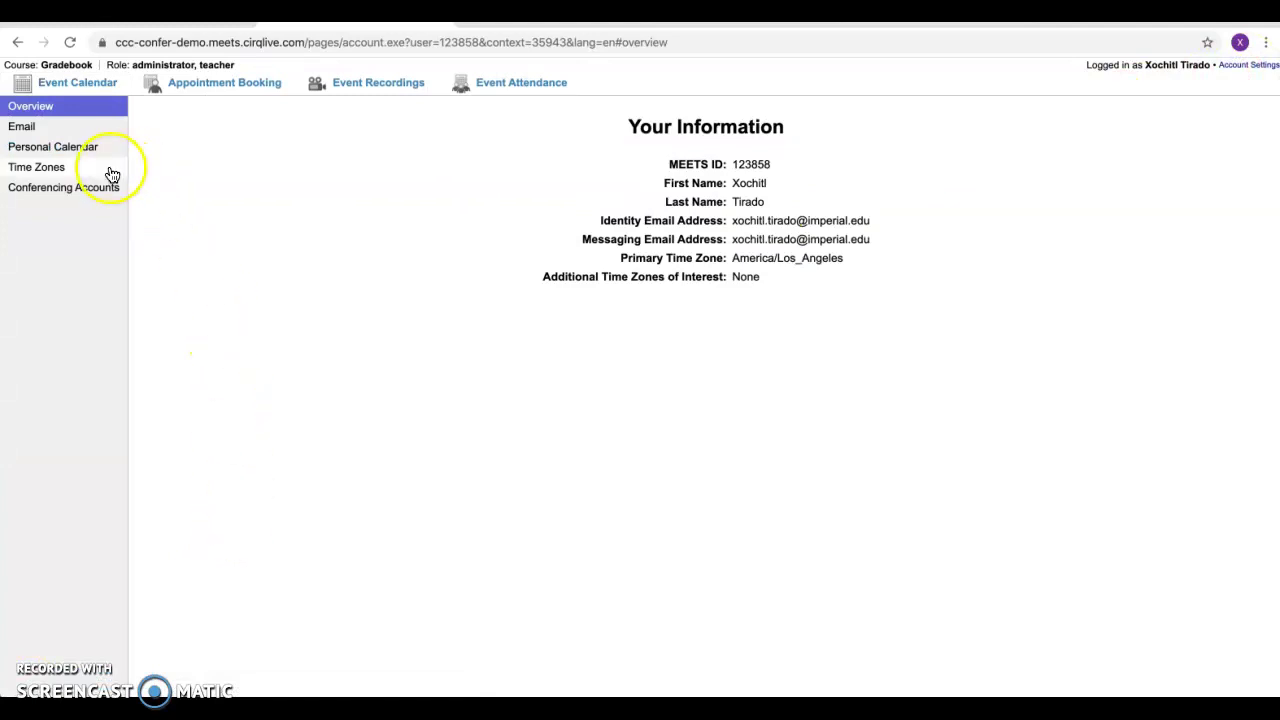
pyautogui.click(88, 191)
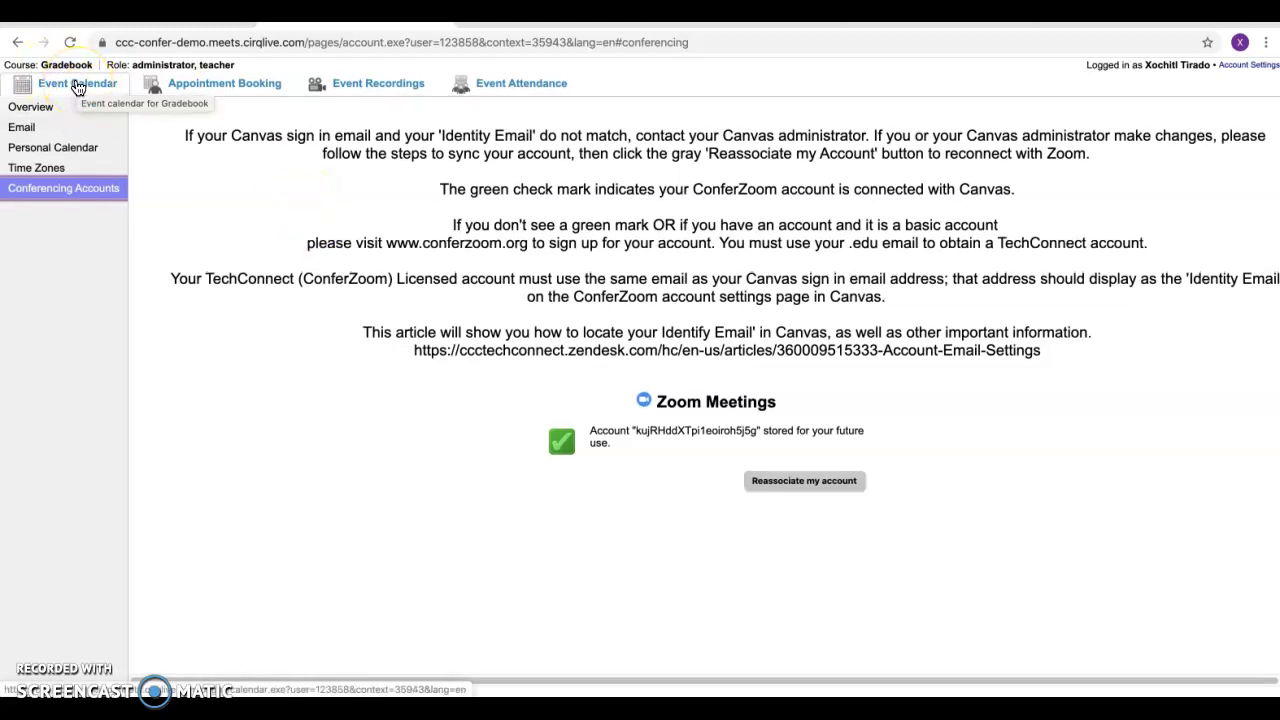
# Start scheduling a new event in the event calendar, named "Meeting Week 8", with the description left empty.
pyautogui.click(78, 88)
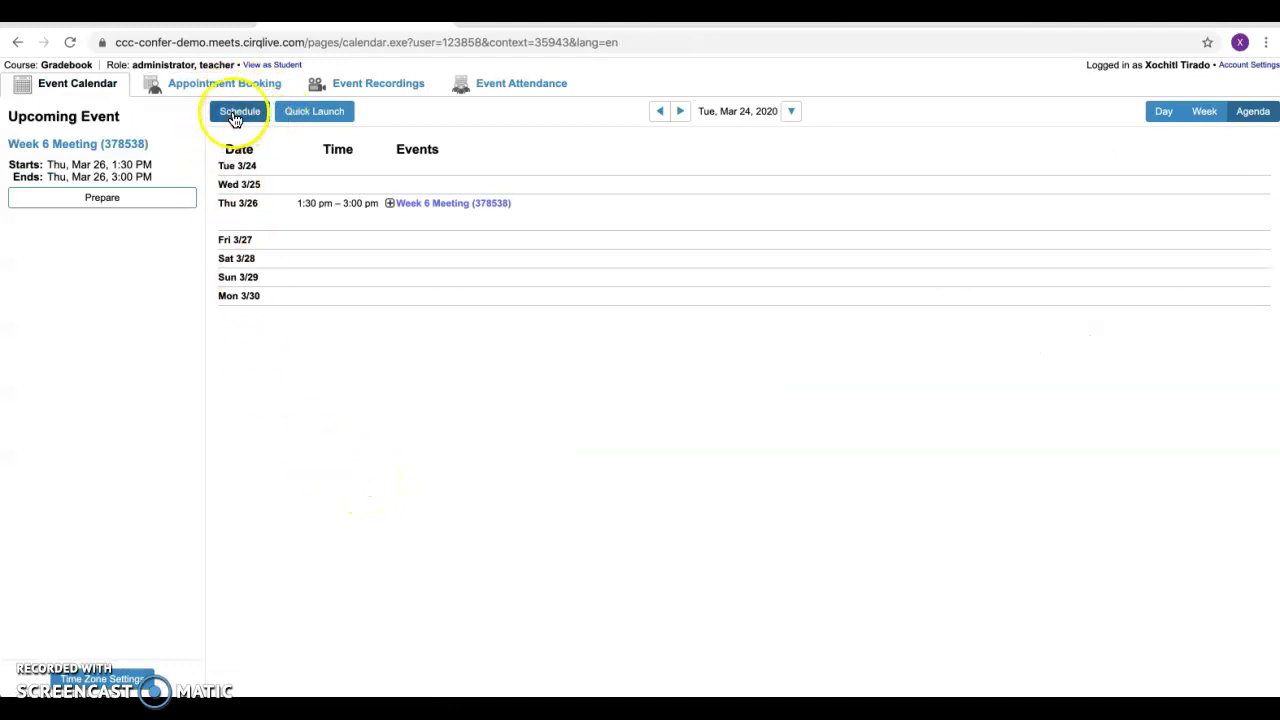
pyautogui.click(240, 112)
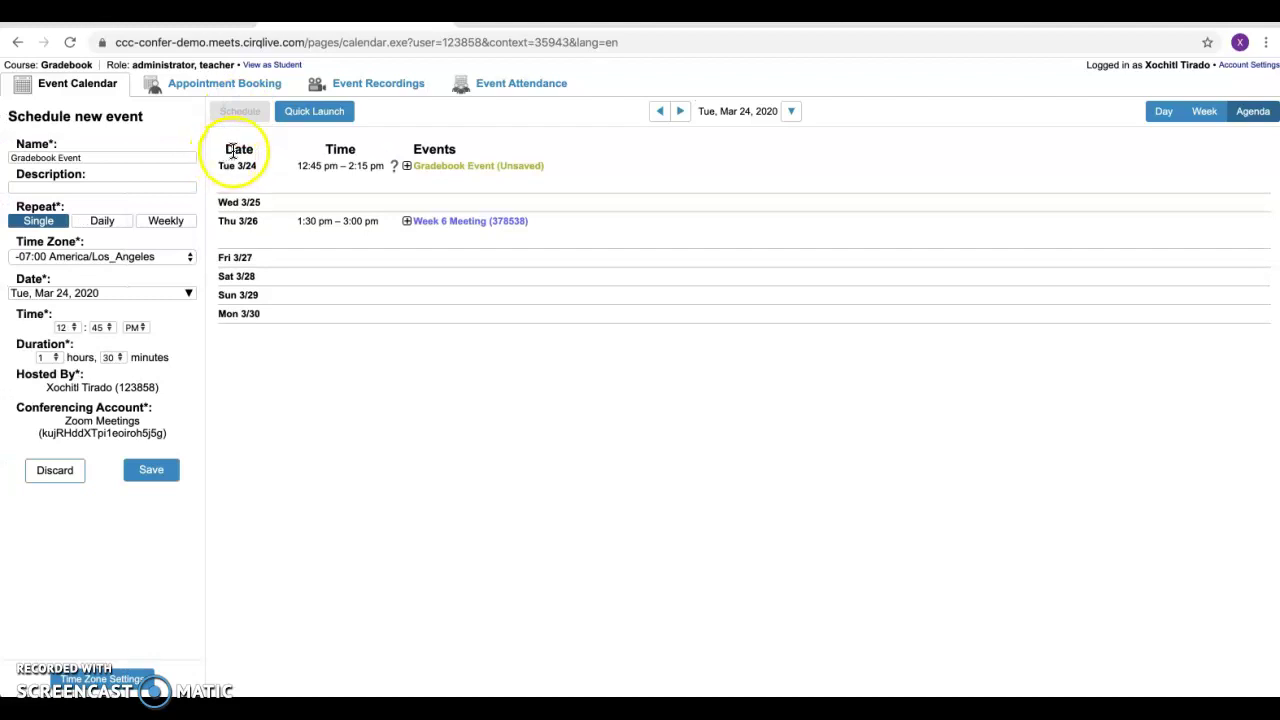
pyautogui.click(100, 256)
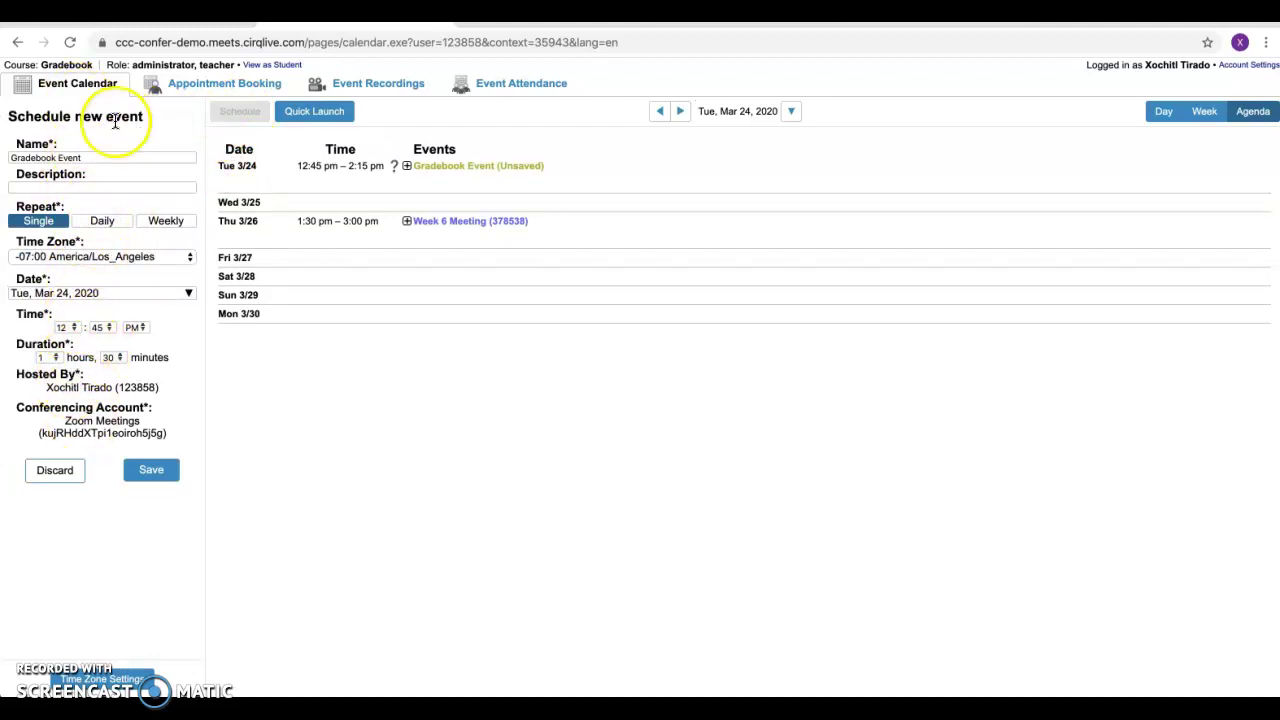
pyautogui.click(90, 159)
pyautogui.moveTo(90, 159); pyautogui.dragTo(10, 158)
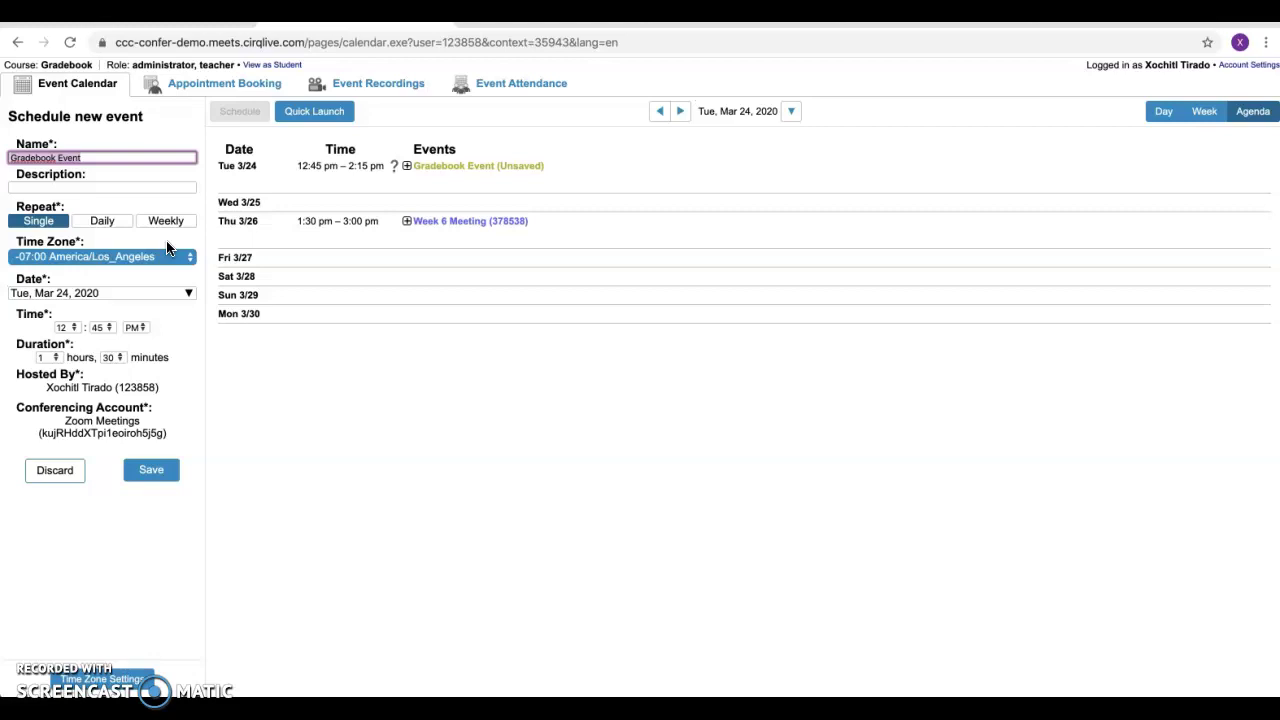
pyautogui.write('Meeting')
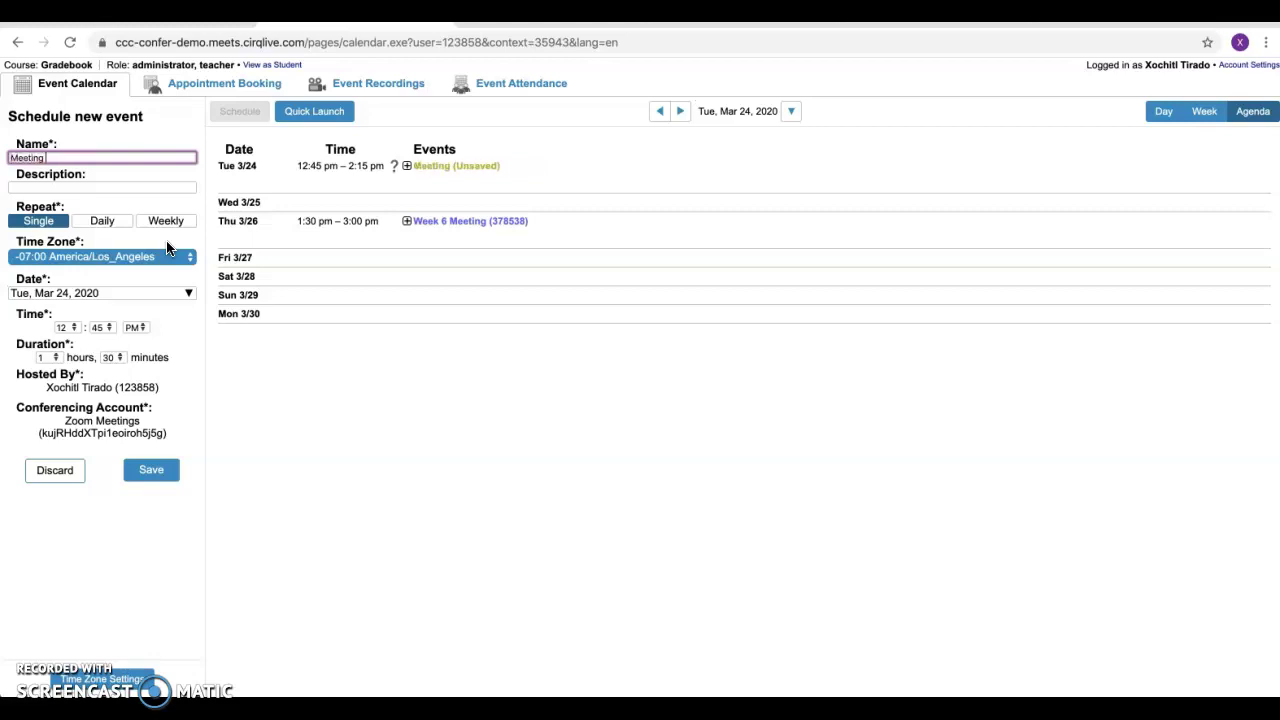
pyautogui.write(' Week 8')
pyautogui.click(133, 188)
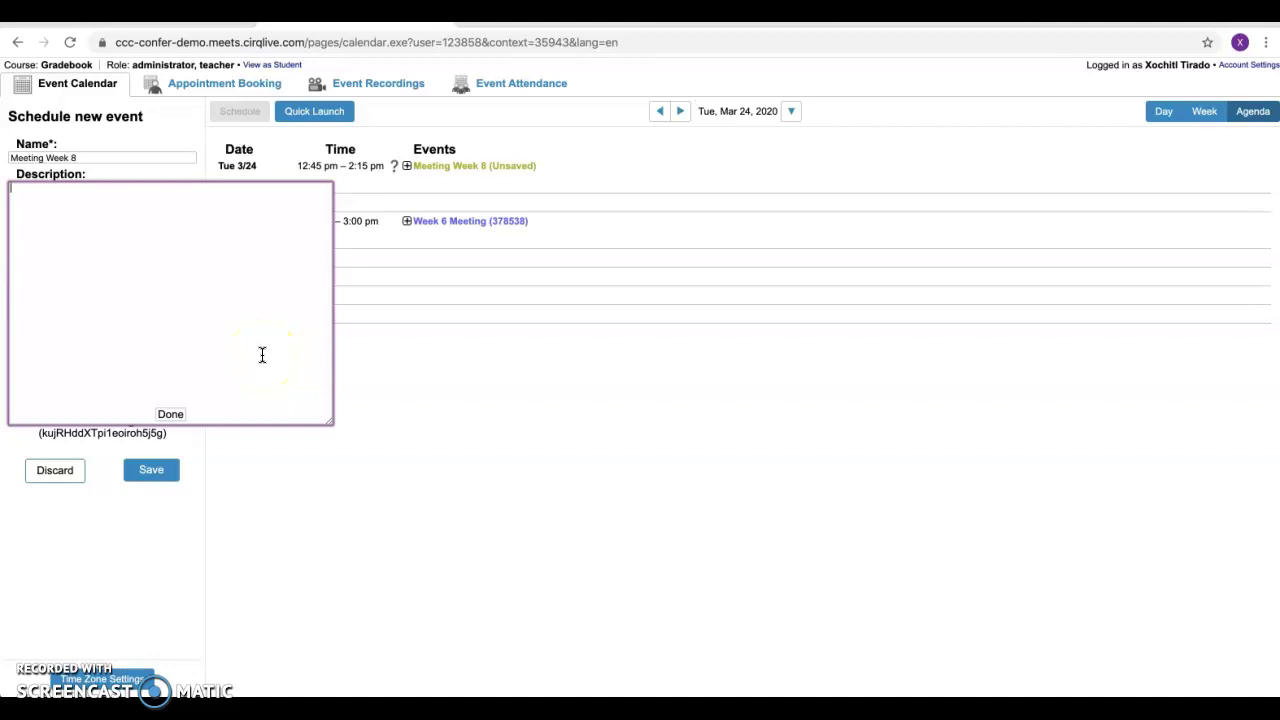
pyautogui.click(172, 414)
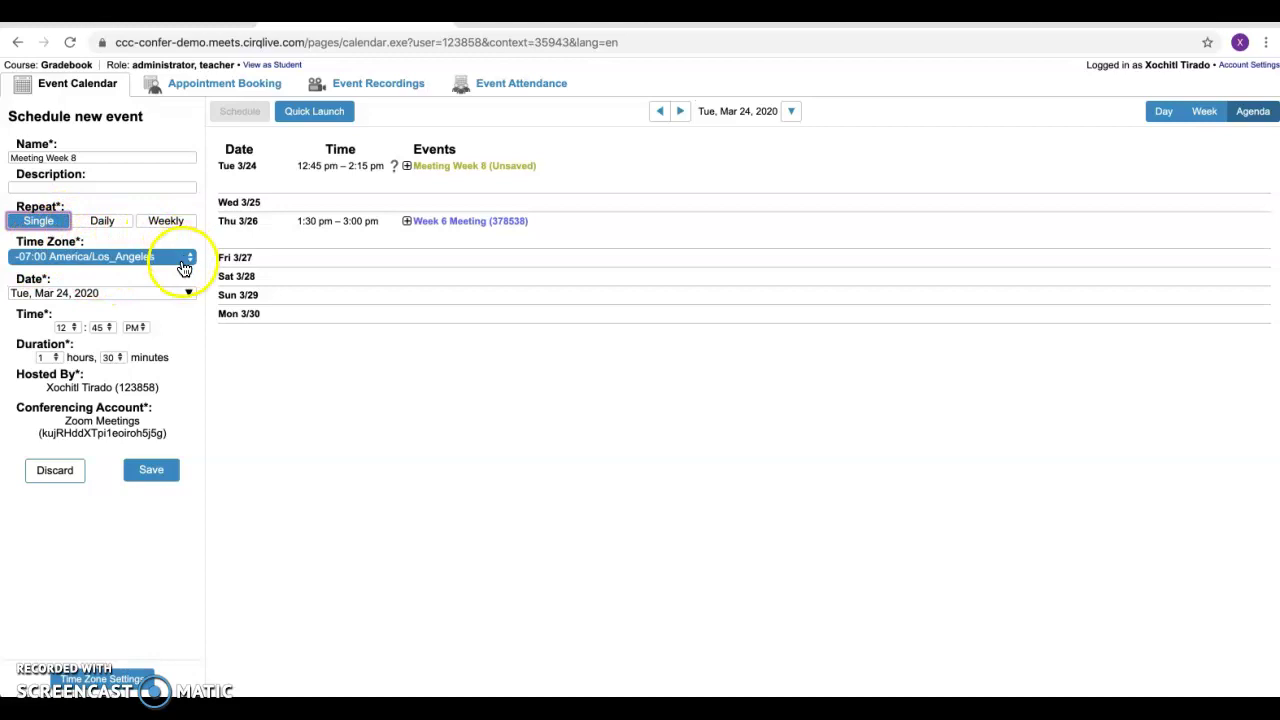
# Set the new event's date to Thu, Mar 26, 2020 and its start time to 3:45 PM, and save the event.
pyautogui.click(189, 293)
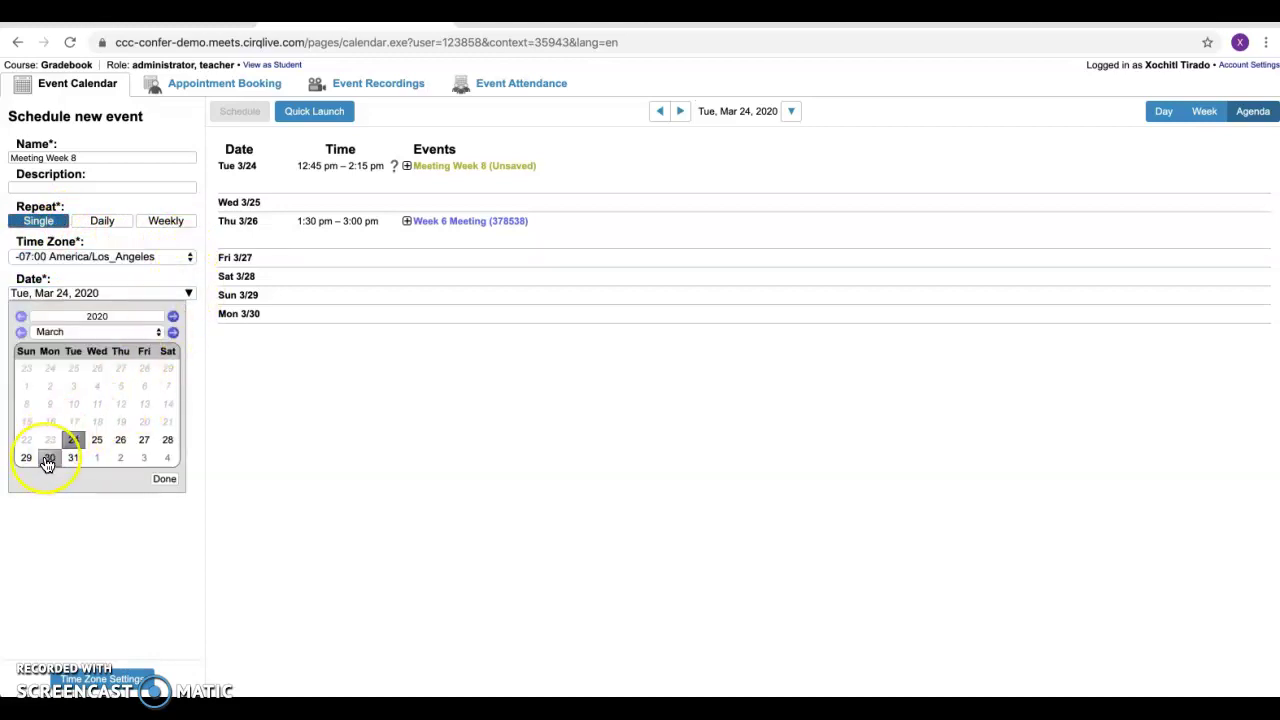
pyautogui.click(114, 443)
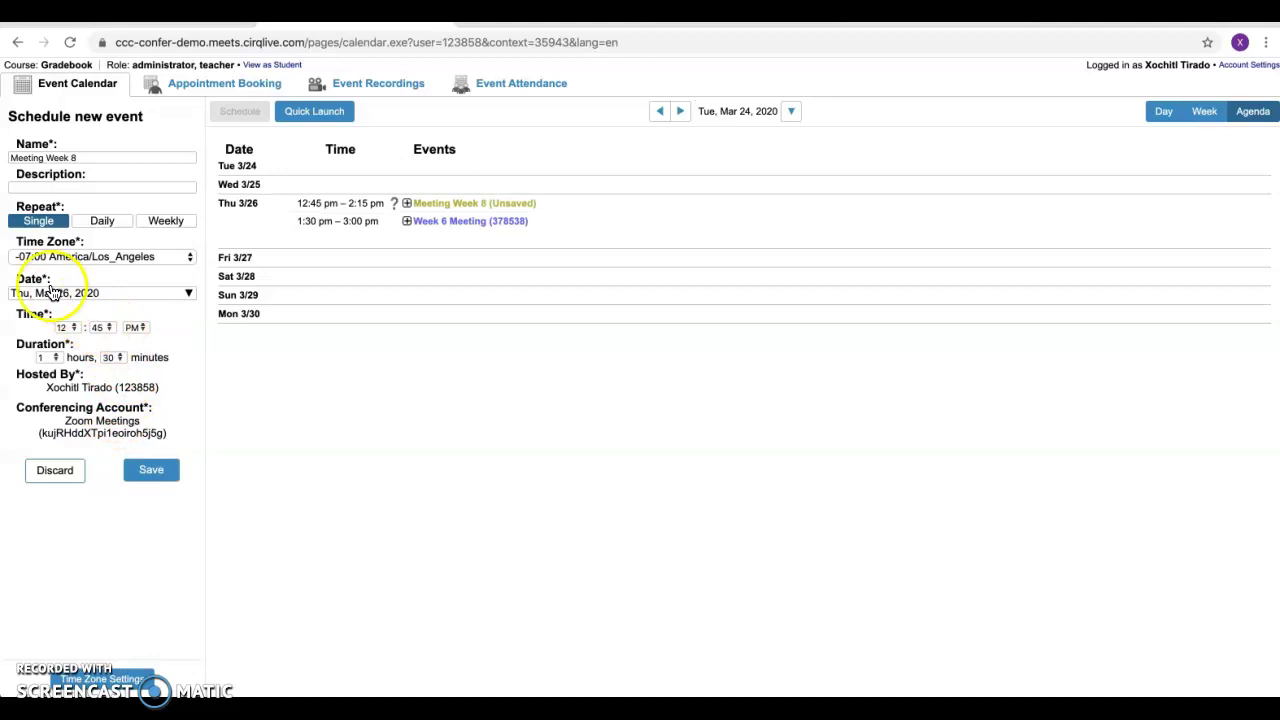
pyautogui.click(73, 331)
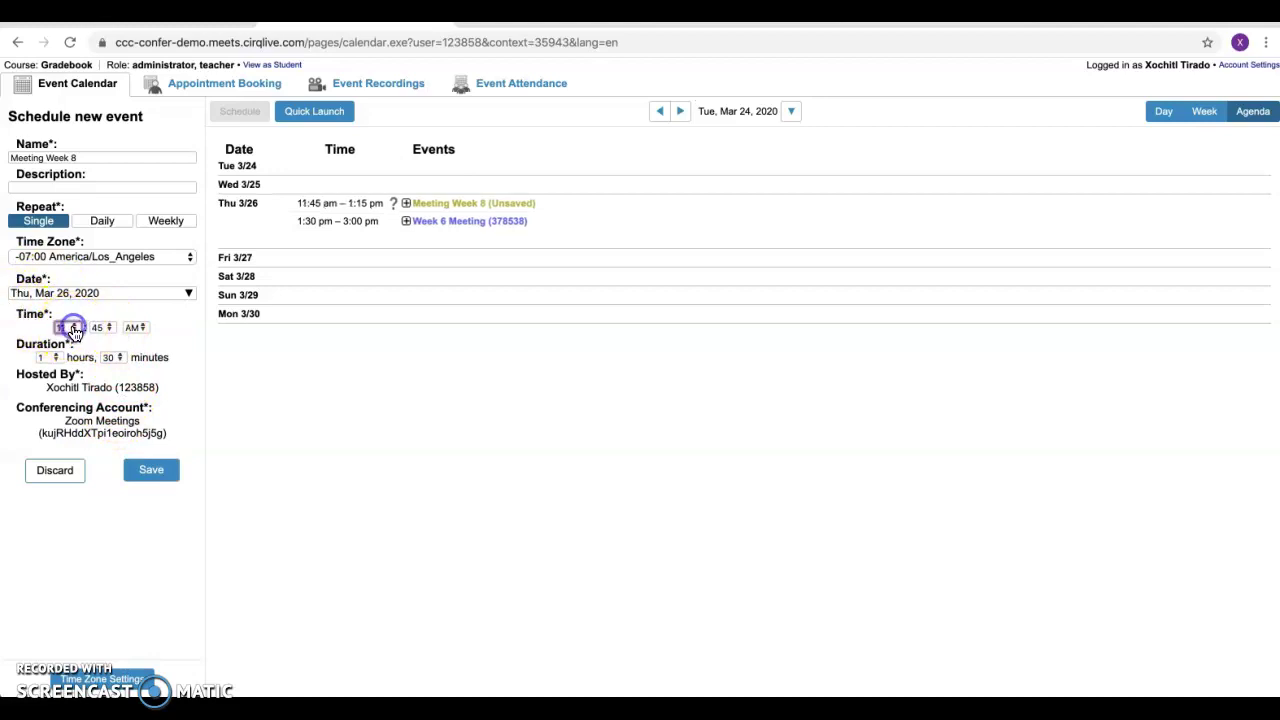
pyautogui.click(75, 325)
pyautogui.click(76, 325)
pyautogui.click(77, 326)
pyautogui.click(76, 325)
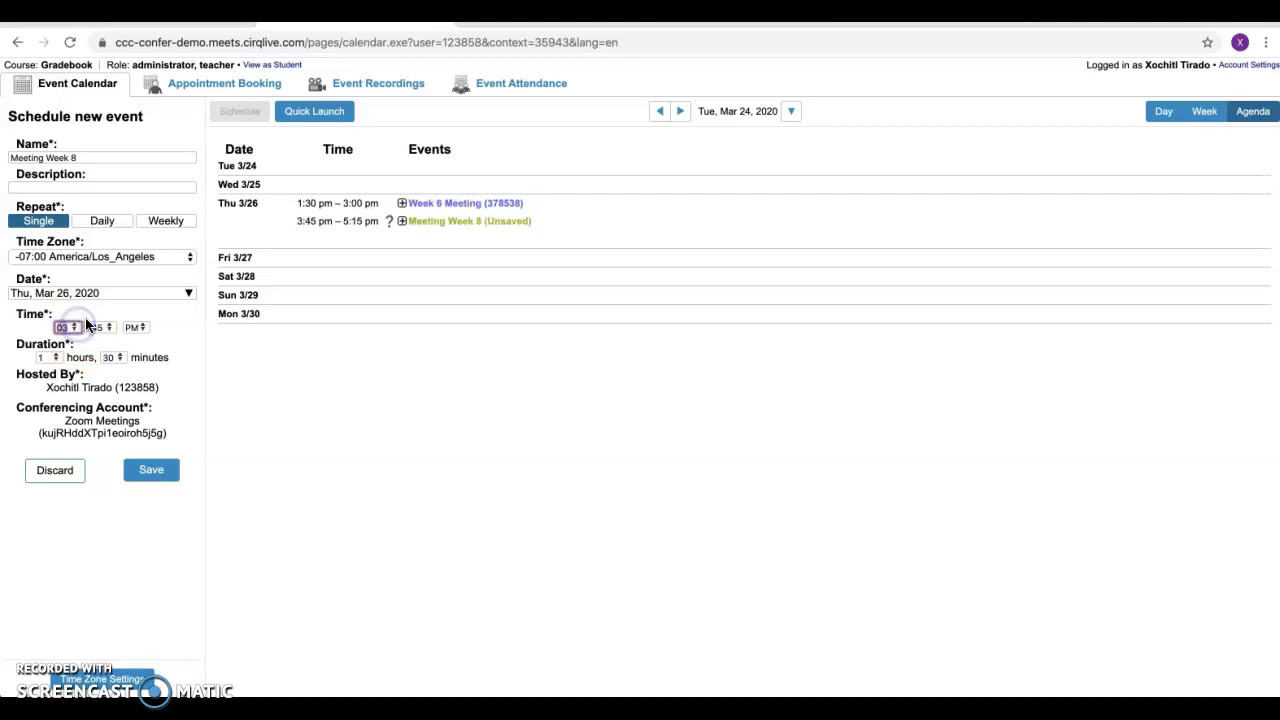
pyautogui.click(150, 470)
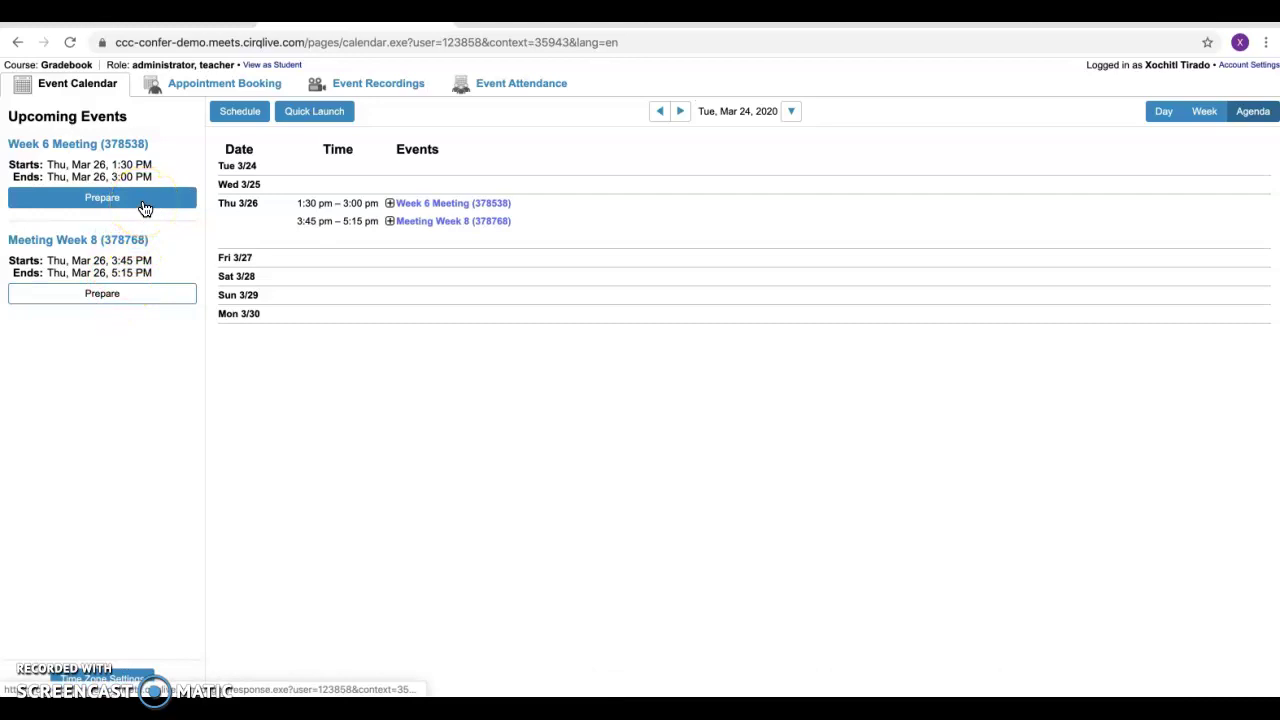
pyautogui.click(101, 201)
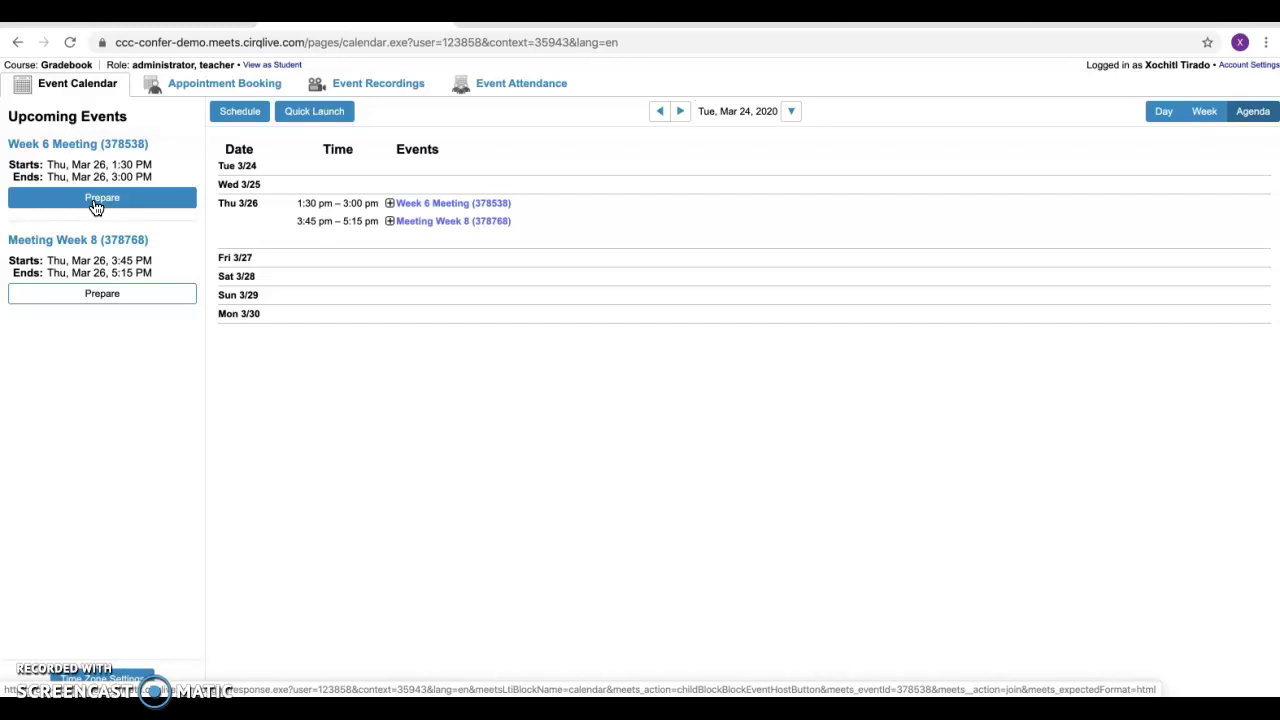
pyautogui.click(96, 205)
pyautogui.click(118, 200)
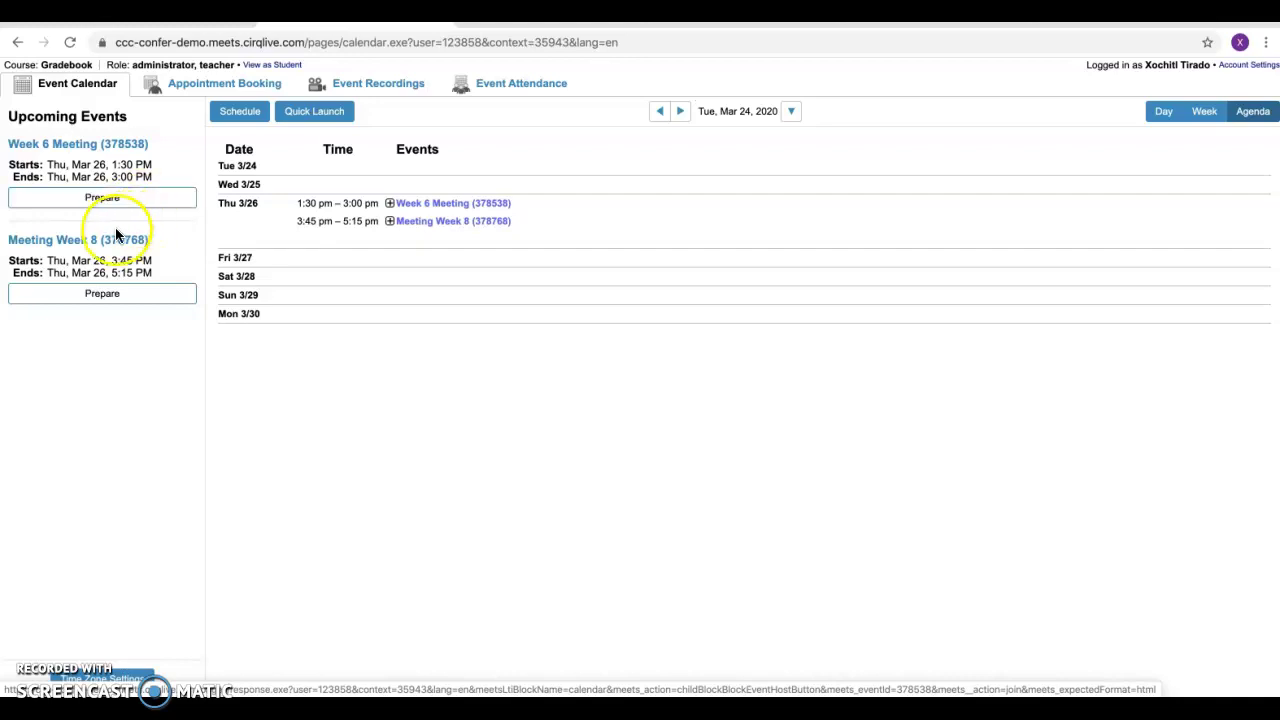